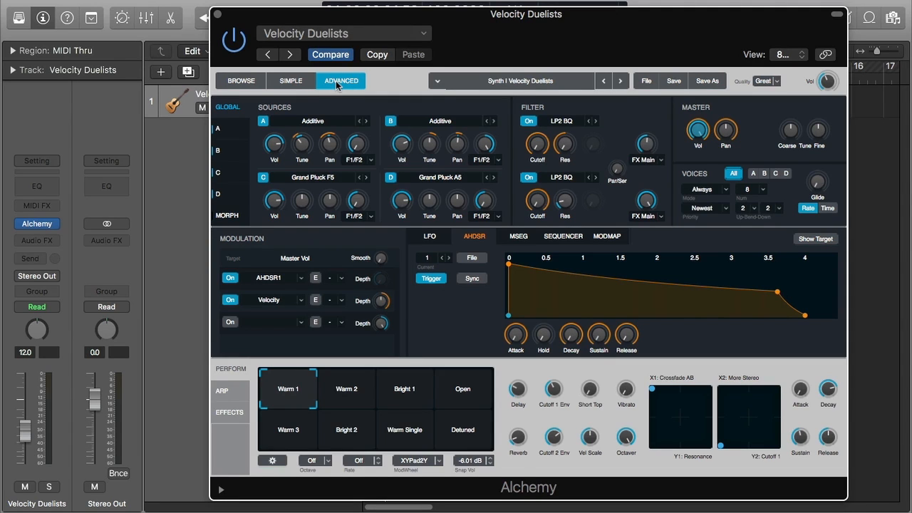
Inspect source D's settings and its zone and waveform editor, and return to the global overview.
left_click(218, 195)
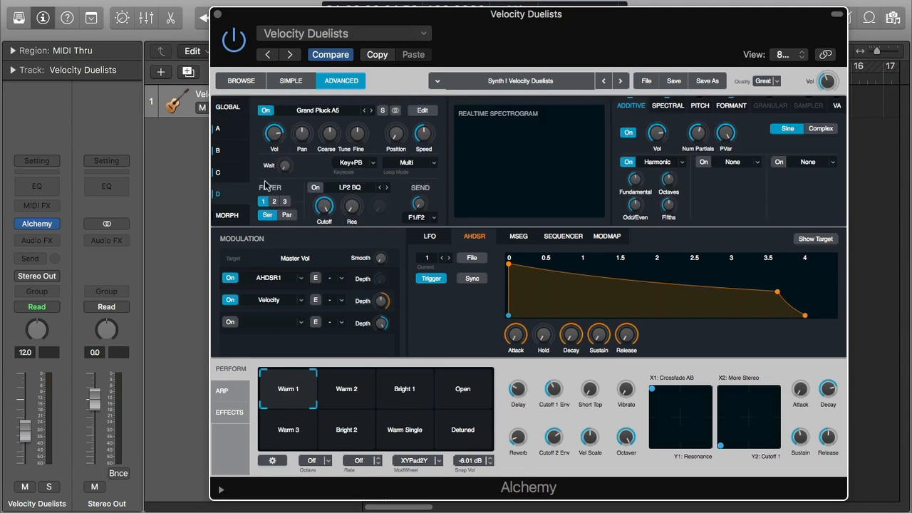
left_click(426, 111)
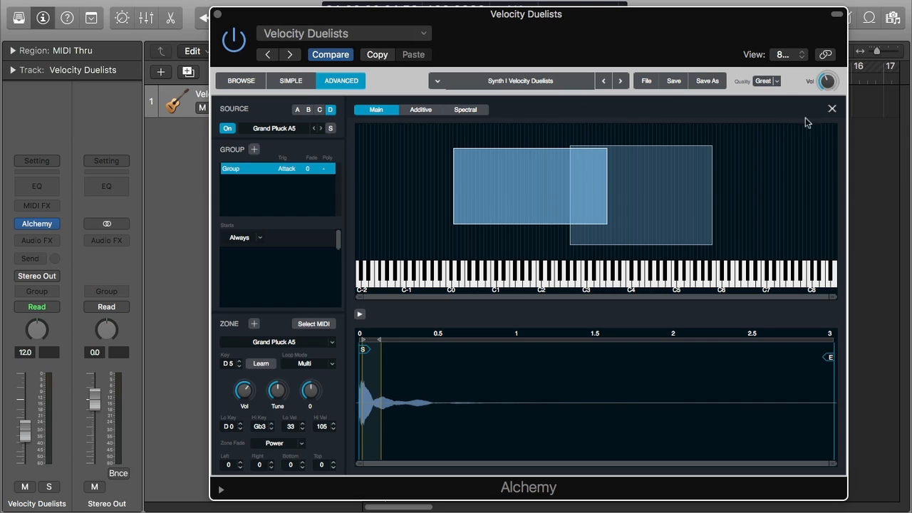
left_click(831, 109)
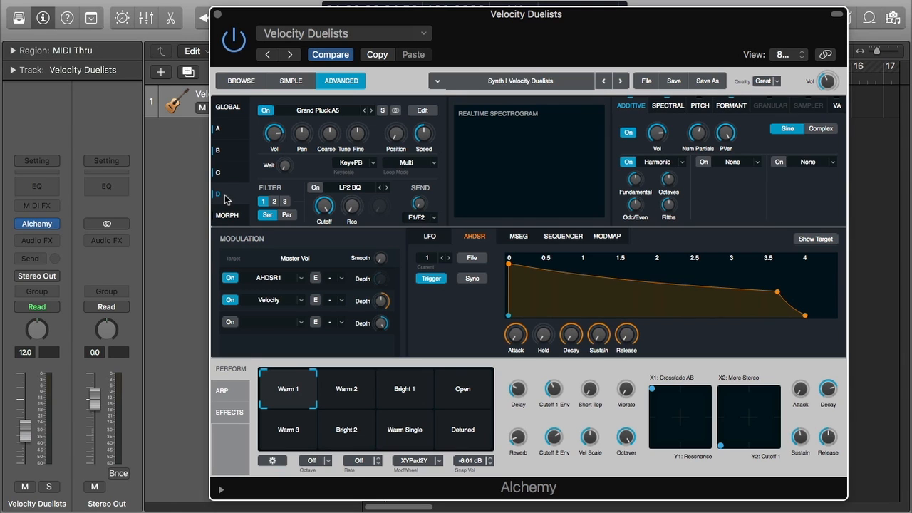
left_click(227, 107)
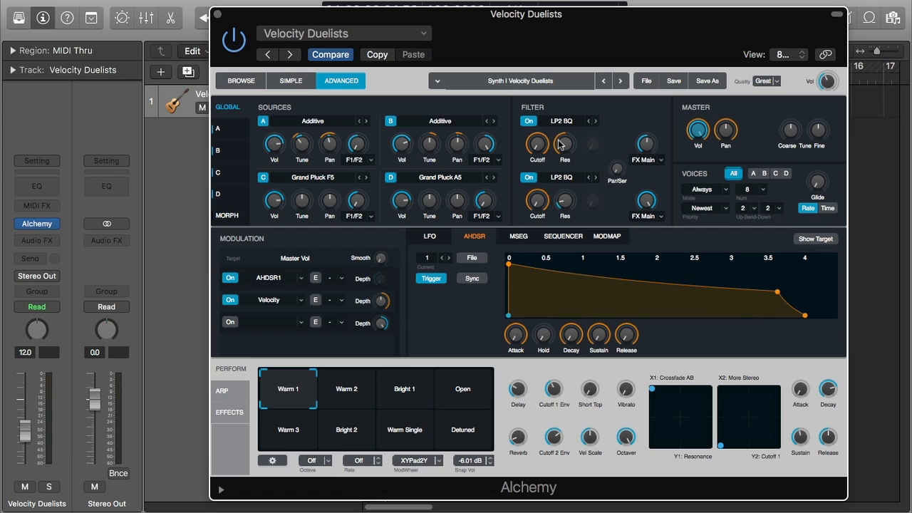
Move the synth window down to expose the arrangement and bring it back up over the tracks.
left_click_drag(506, 14, 498, 167)
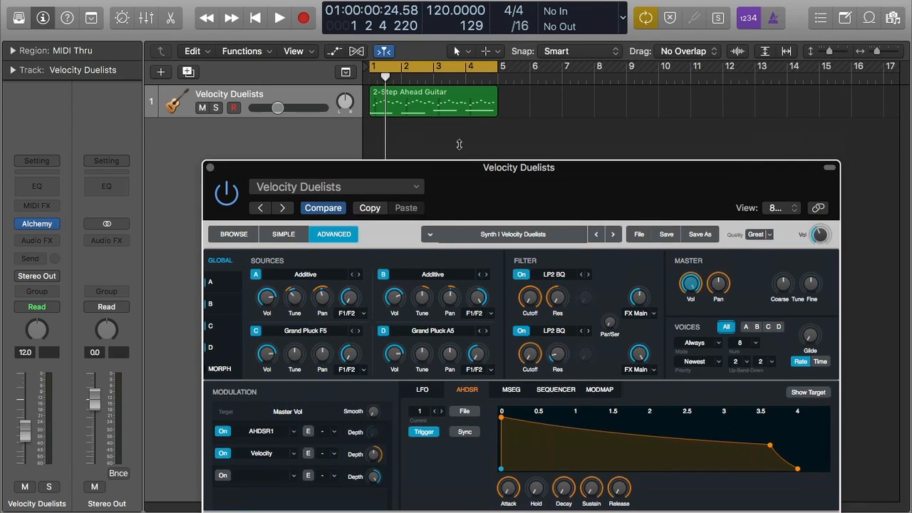
left_click_drag(518, 171, 553, 22)
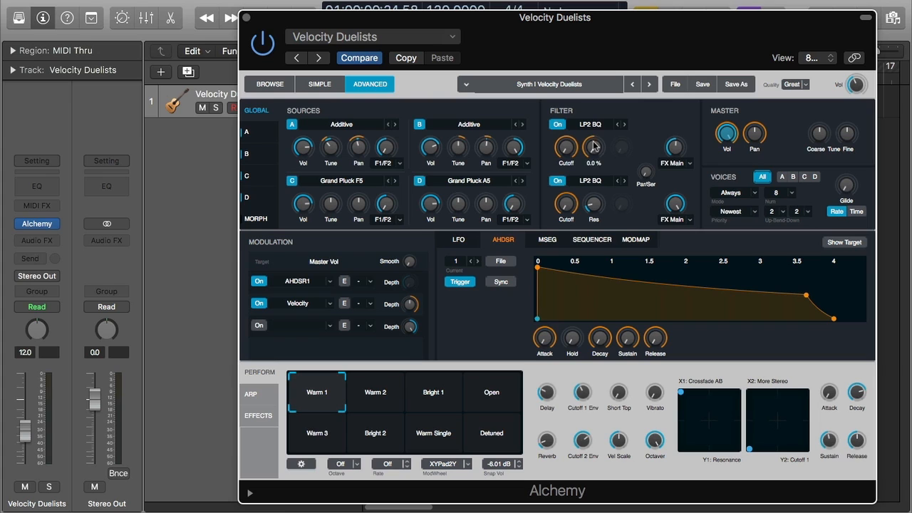
Toggle the first global filter off and on and look through its filter types down to Downsample.
mouse_move(639, 171)
mouse_move(572, 147)
left_click(558, 125)
left_click(557, 124)
left_click(605, 126)
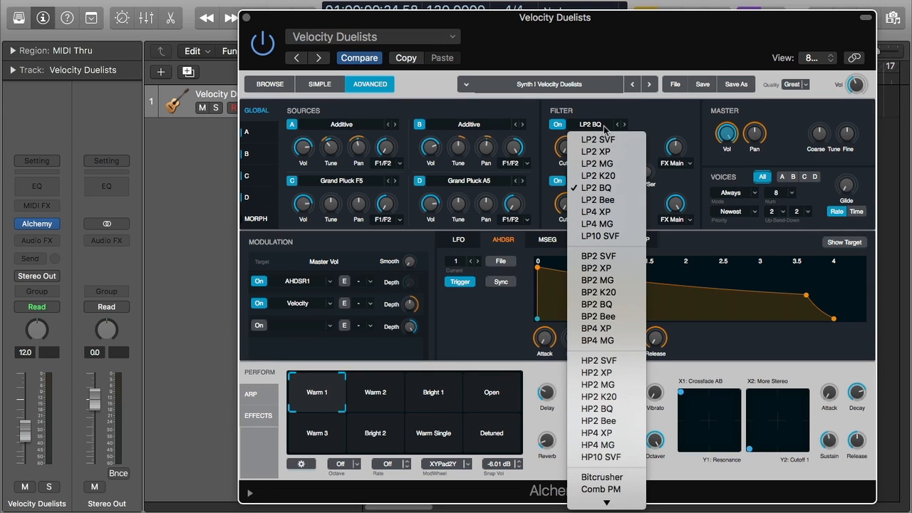
mouse_move(619, 511)
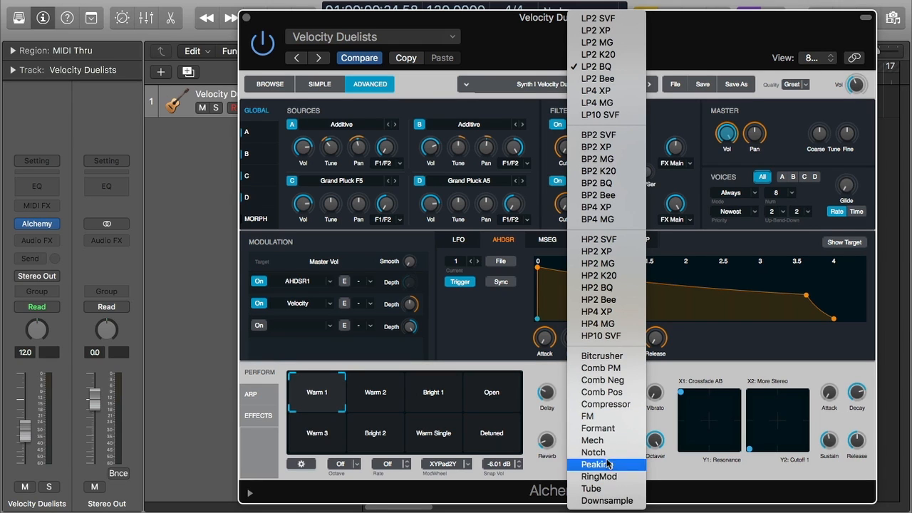
left_click(662, 135)
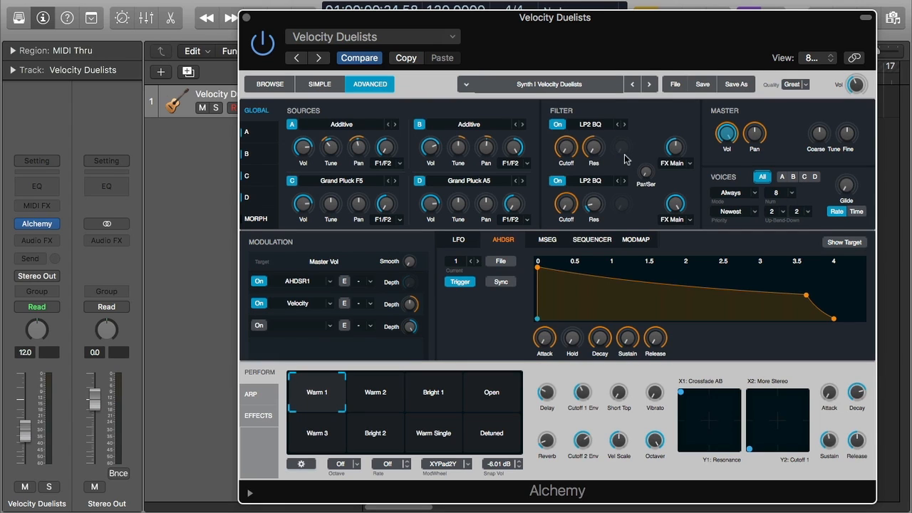
Change the first global filter's type to LP4 XP.
left_click(600, 127)
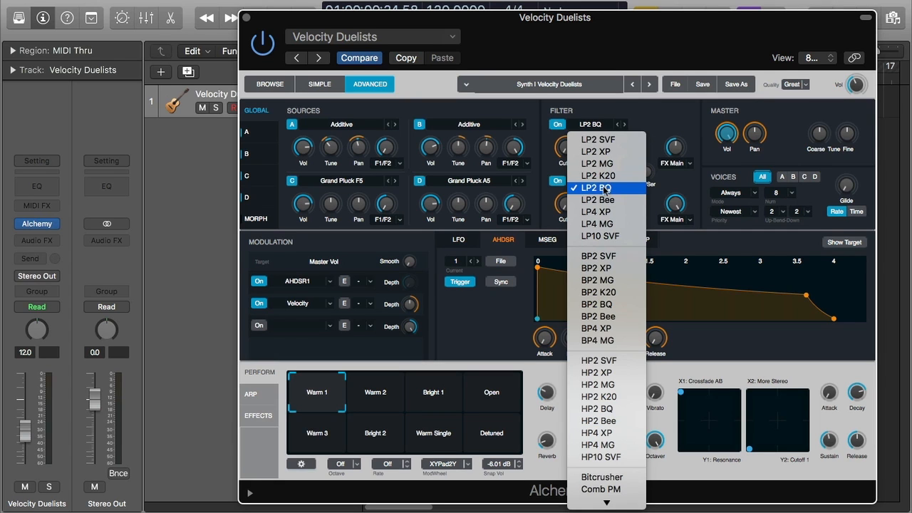
left_click(588, 189)
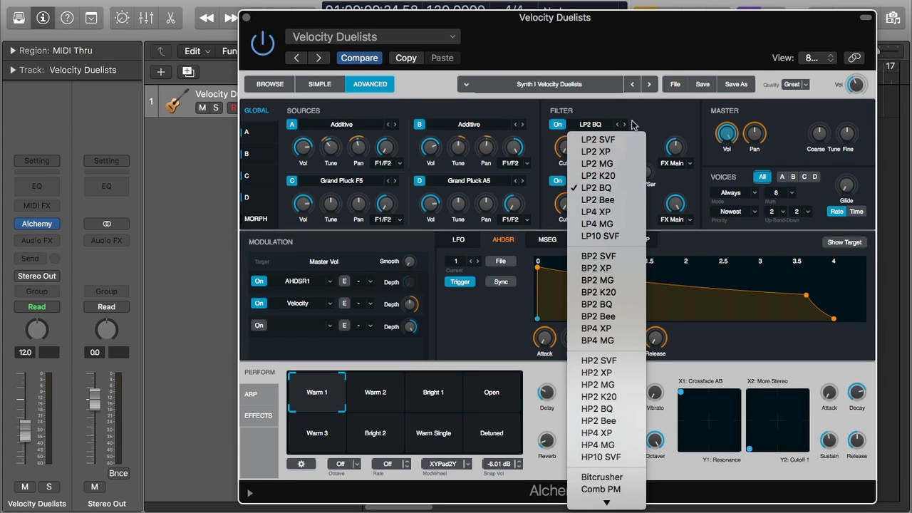
left_click(588, 124)
left_click(608, 214)
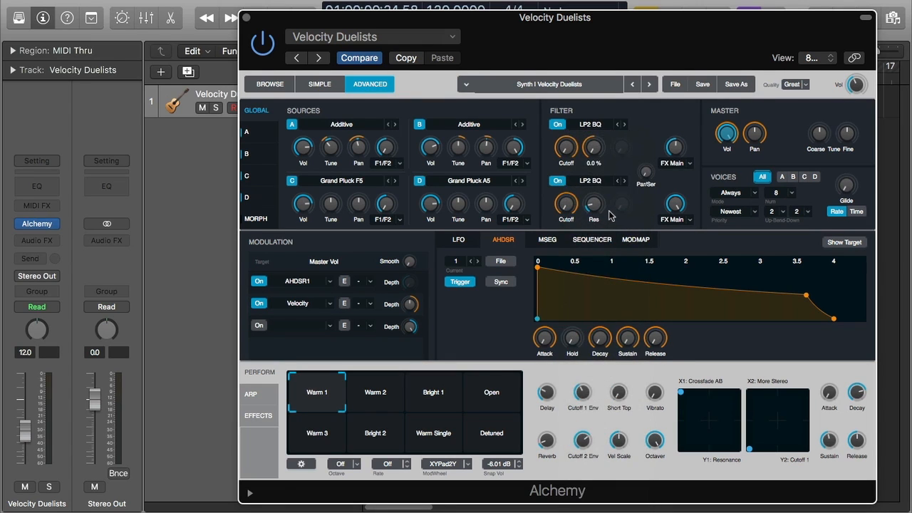
Set the first global filter's type to LP2 XP and close the list of types.
left_click(593, 125)
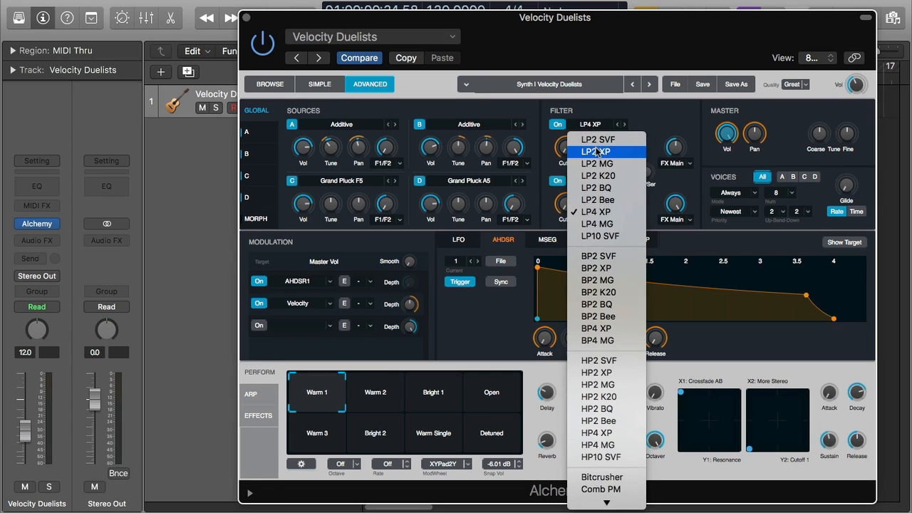
key("Escape")
left_click(597, 127)
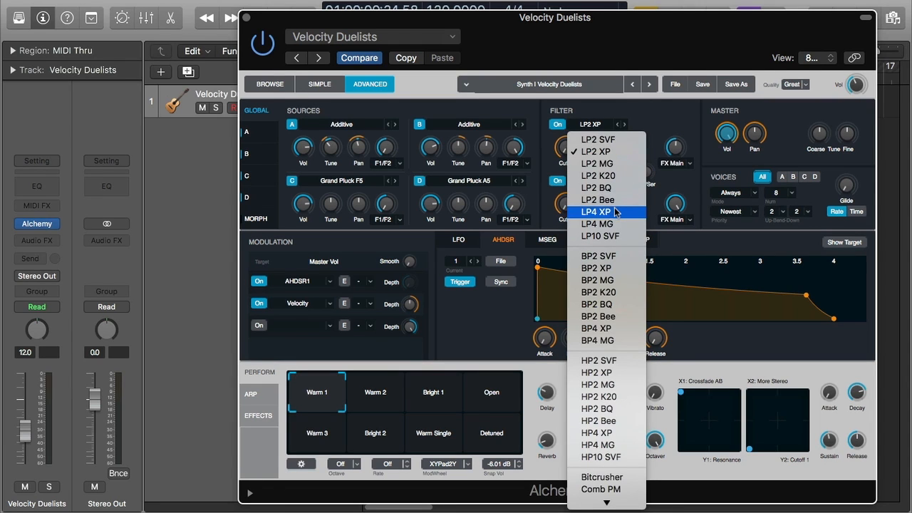
left_click(607, 152)
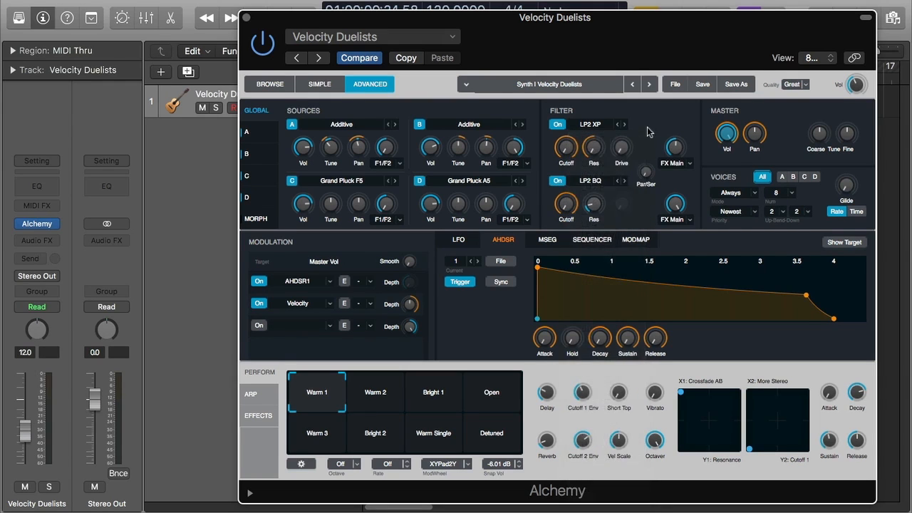
left_click(597, 126)
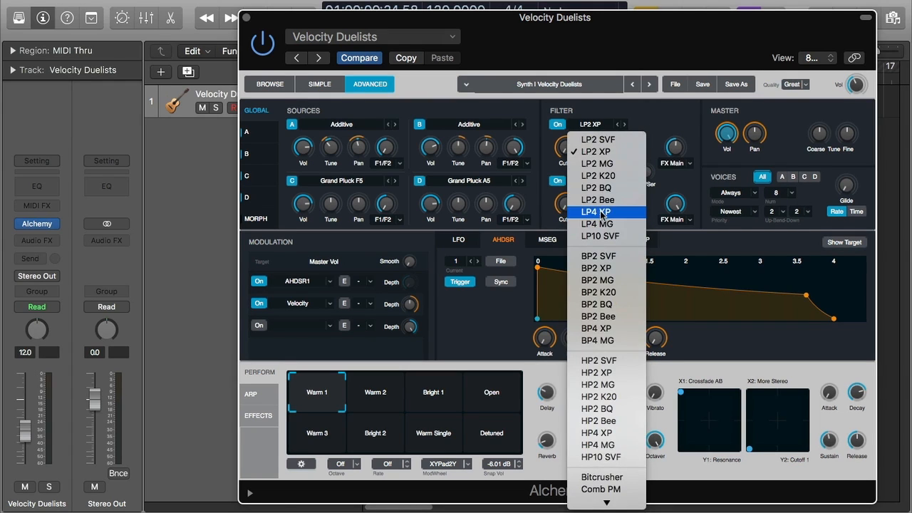
left_click(654, 129)
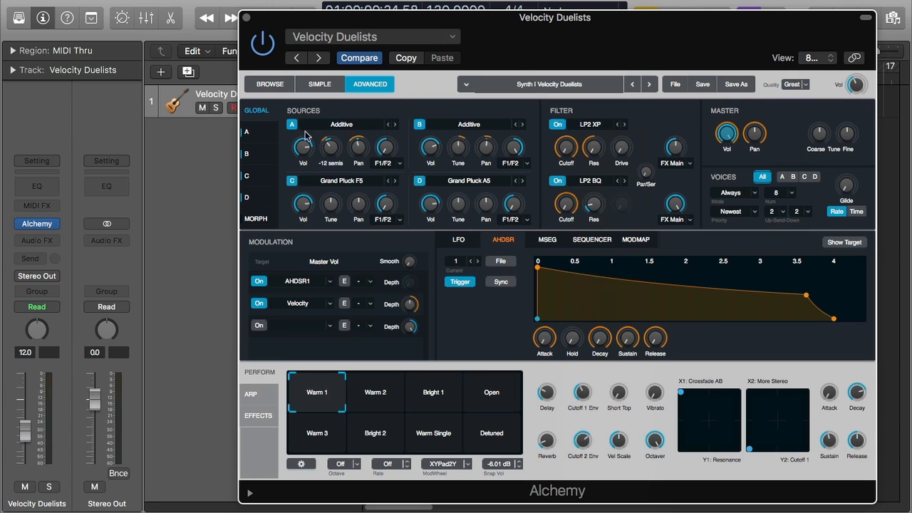
Play back the region and set the Par/Ser mix between the two global filters to 100%.
mouse_move(339, 168)
key("space")
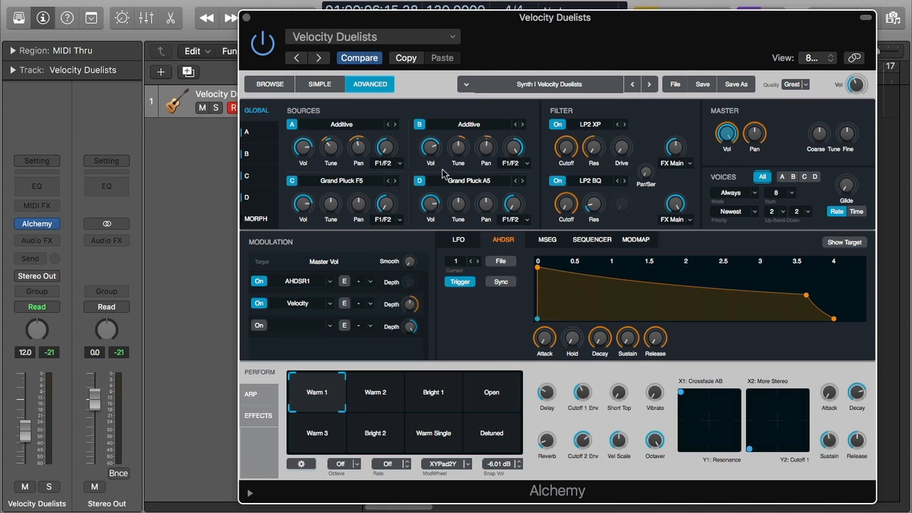
mouse_move(593, 164)
mouse_move(589, 148)
mouse_move(645, 180)
mouse_move(645, 175)
left_mouse_down()
mouse_move(650, 118)
mouse_move(655, 175)
mouse_move(655, 99)
mouse_move(651, 206)
mouse_move(651, 178)
left_mouse_up()
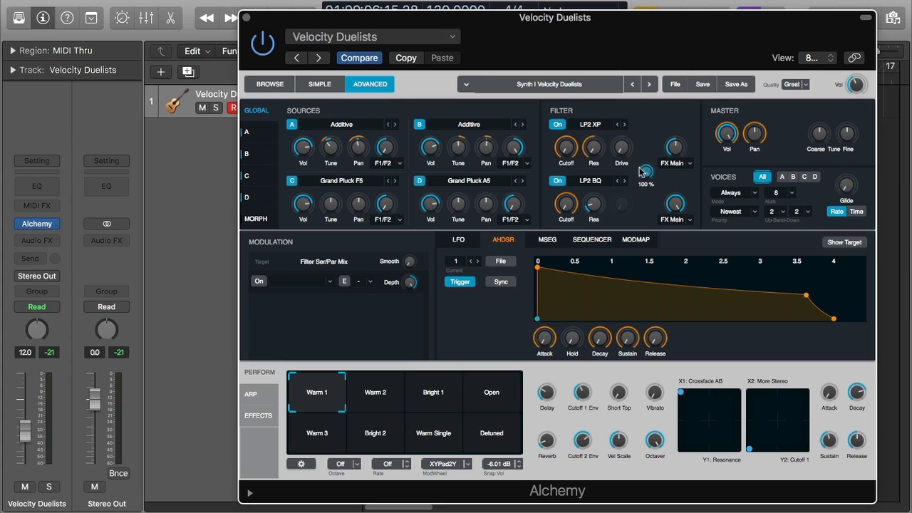
left_click_drag(641, 172, 643, 226)
mouse_move(647, 171)
Examine the effects routing choices of the first global filter and the output routing choices of source A.
left_click(672, 163)
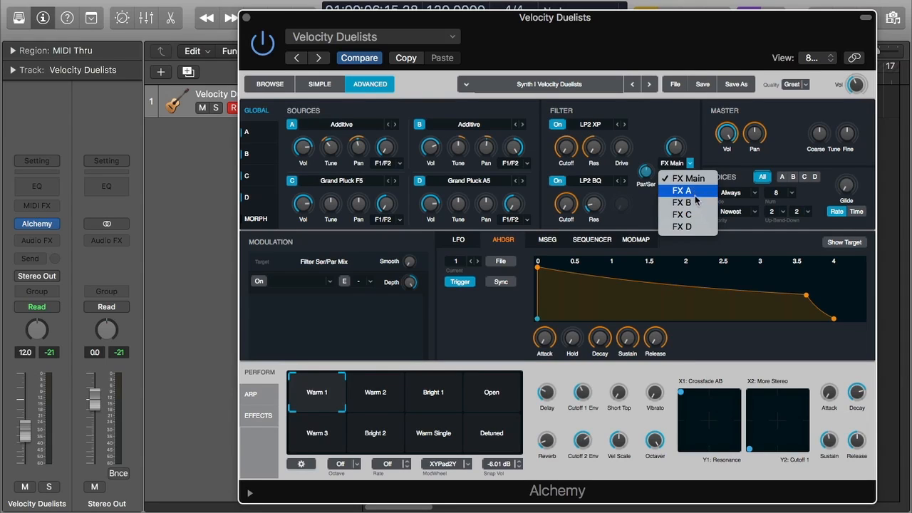
left_click(683, 165)
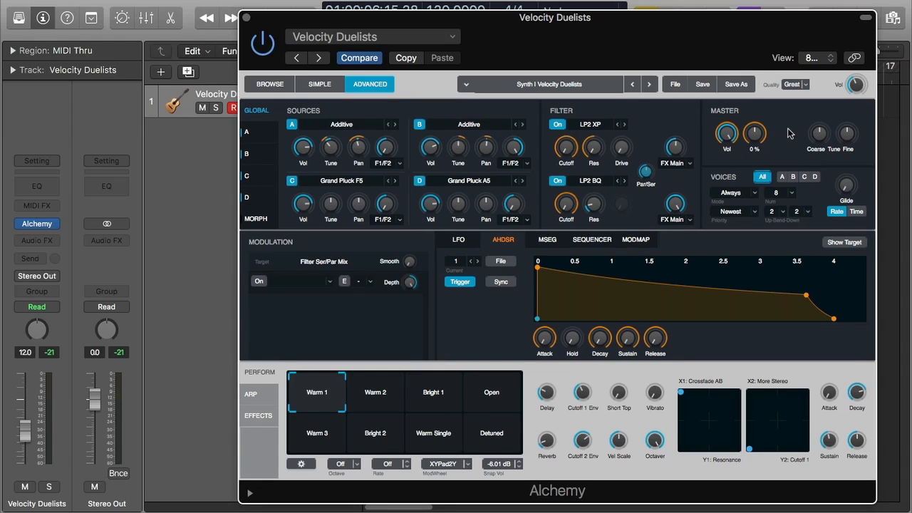
left_click(677, 165)
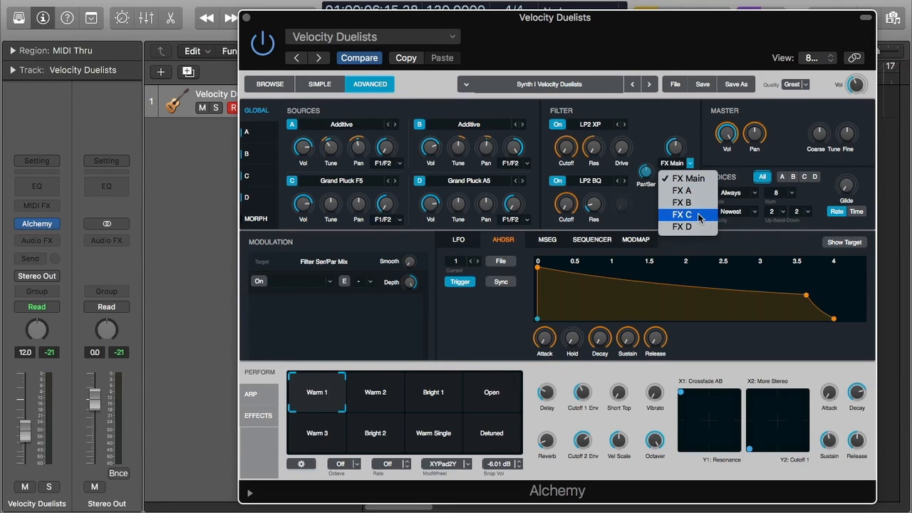
left_click(641, 129)
left_click(388, 167)
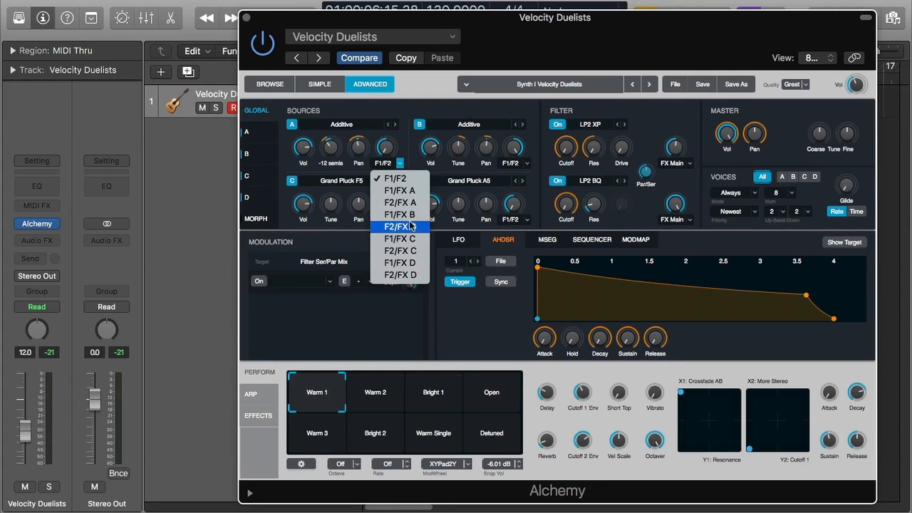
left_click(681, 169)
left_click(682, 166)
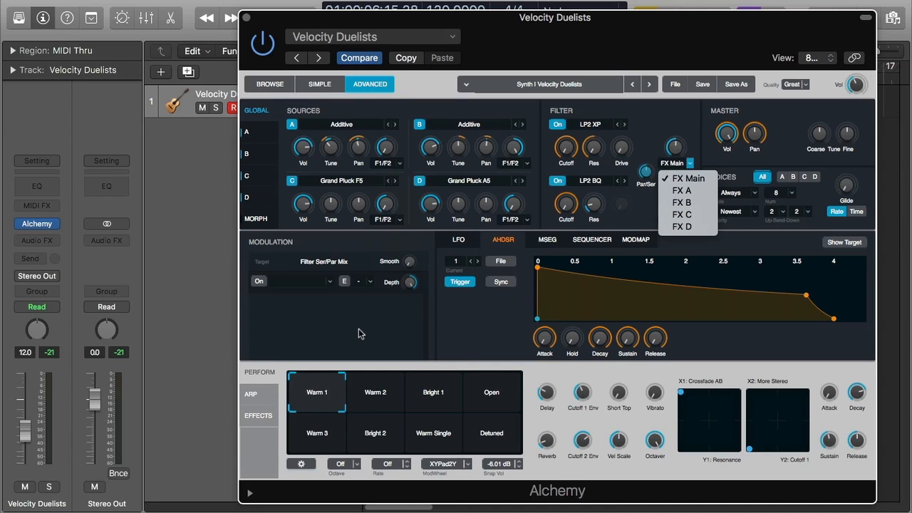
Show the effects racks and compare Main and A to D with the first filter's output destinations.
left_click(268, 422)
left_click(268, 422)
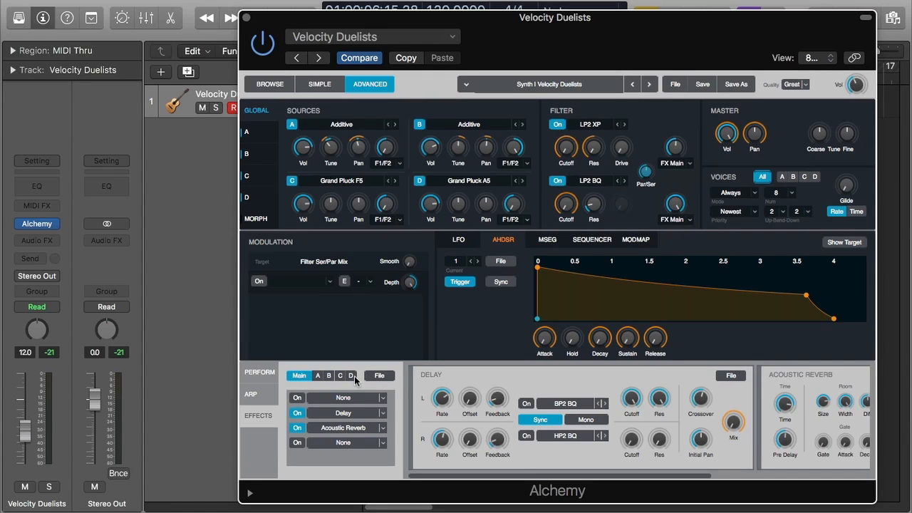
left_click(680, 163)
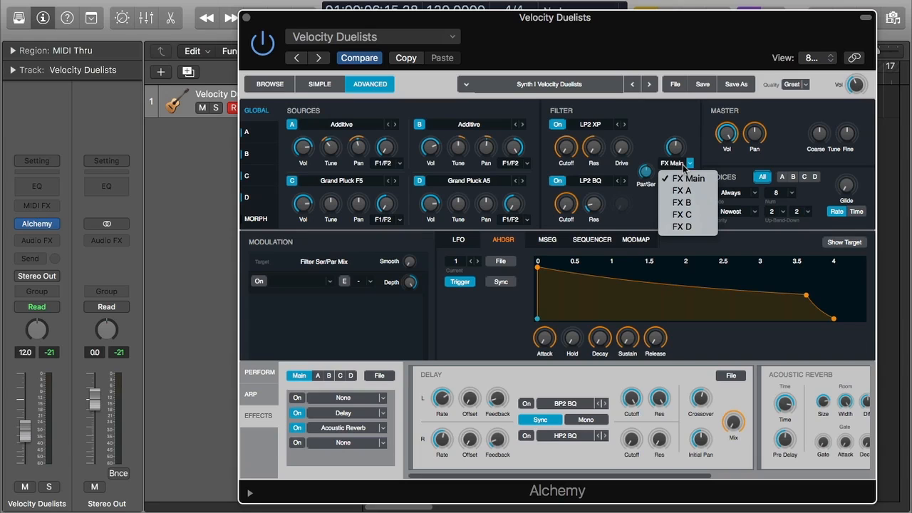
left_click(639, 213)
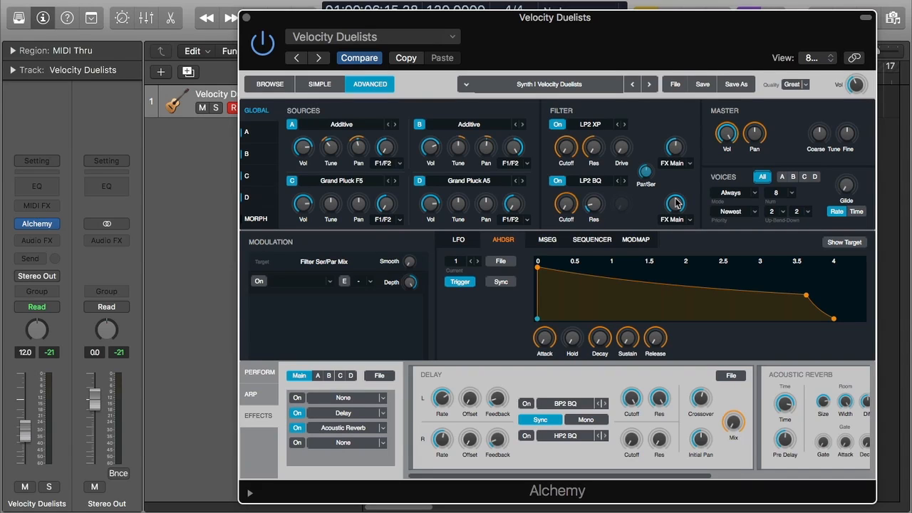
Review the low-pass, band-pass, high-pass and special types available for the first global filter, keeping LP2 XP.
left_click(599, 126)
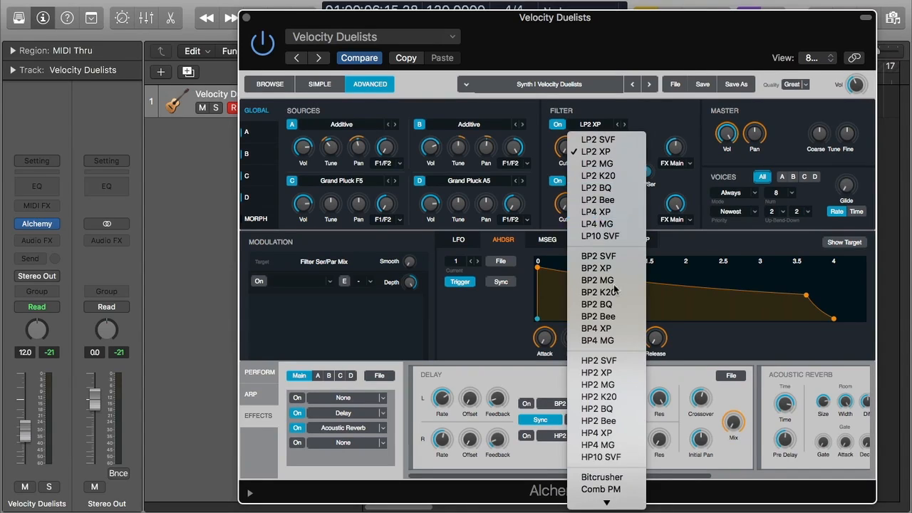
scroll(606, 456, "down", 5)
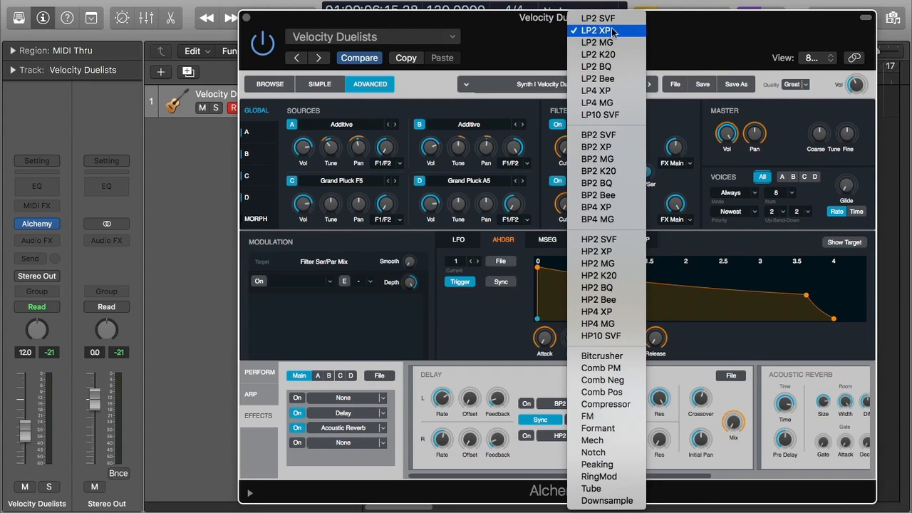
left_click(662, 123)
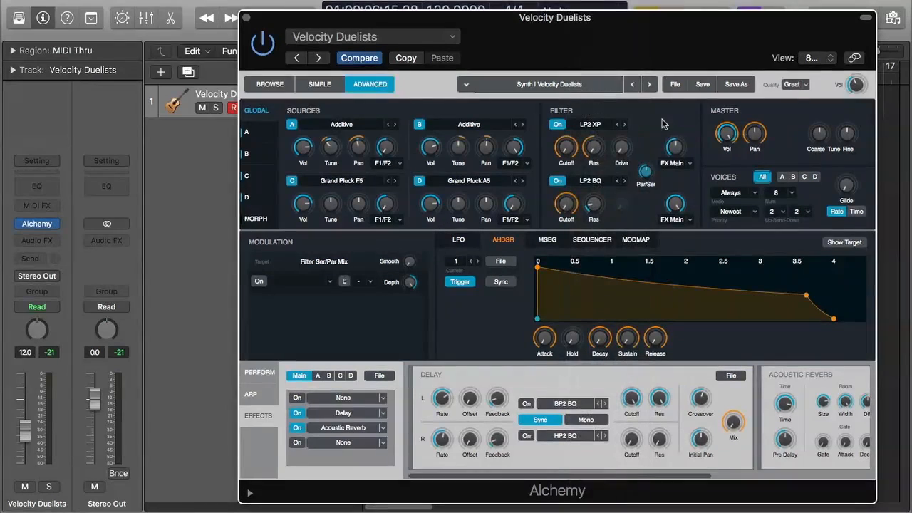